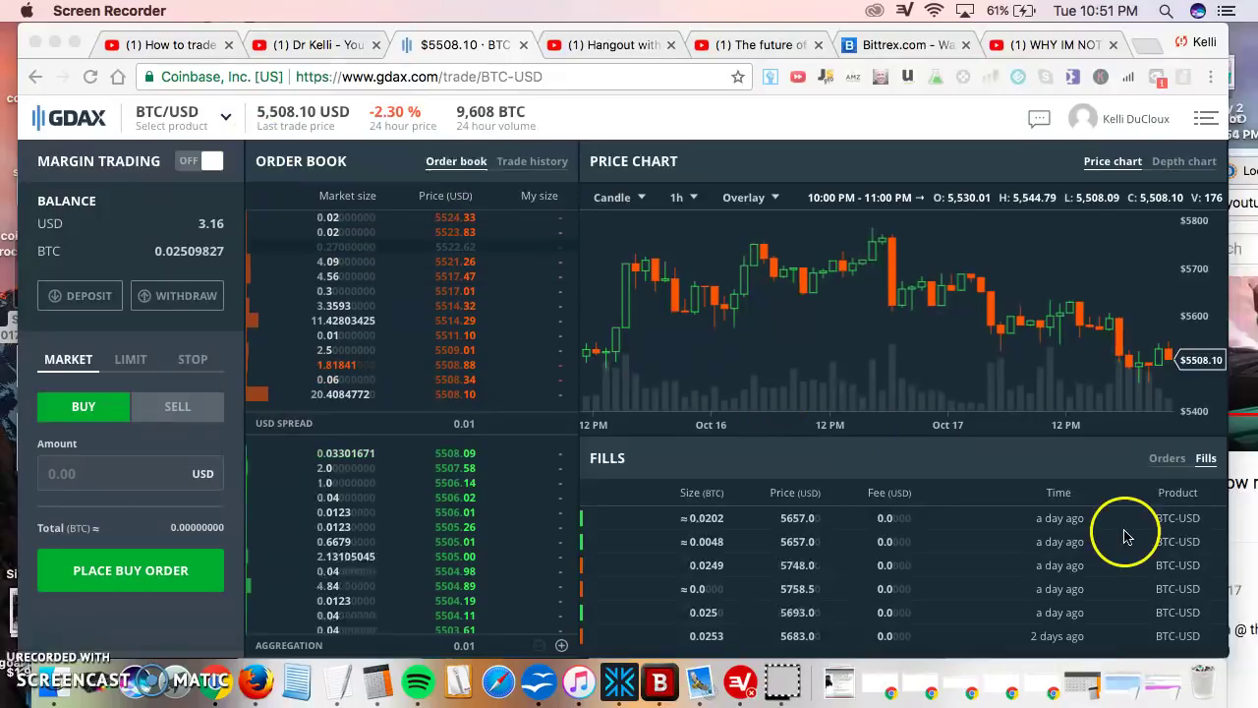
Search Google for gdax in a new tab and highlight "The Global Digital Asset Exchange." in the Twitter result
click(1148, 47)
click(1146, 45)
text(gd)
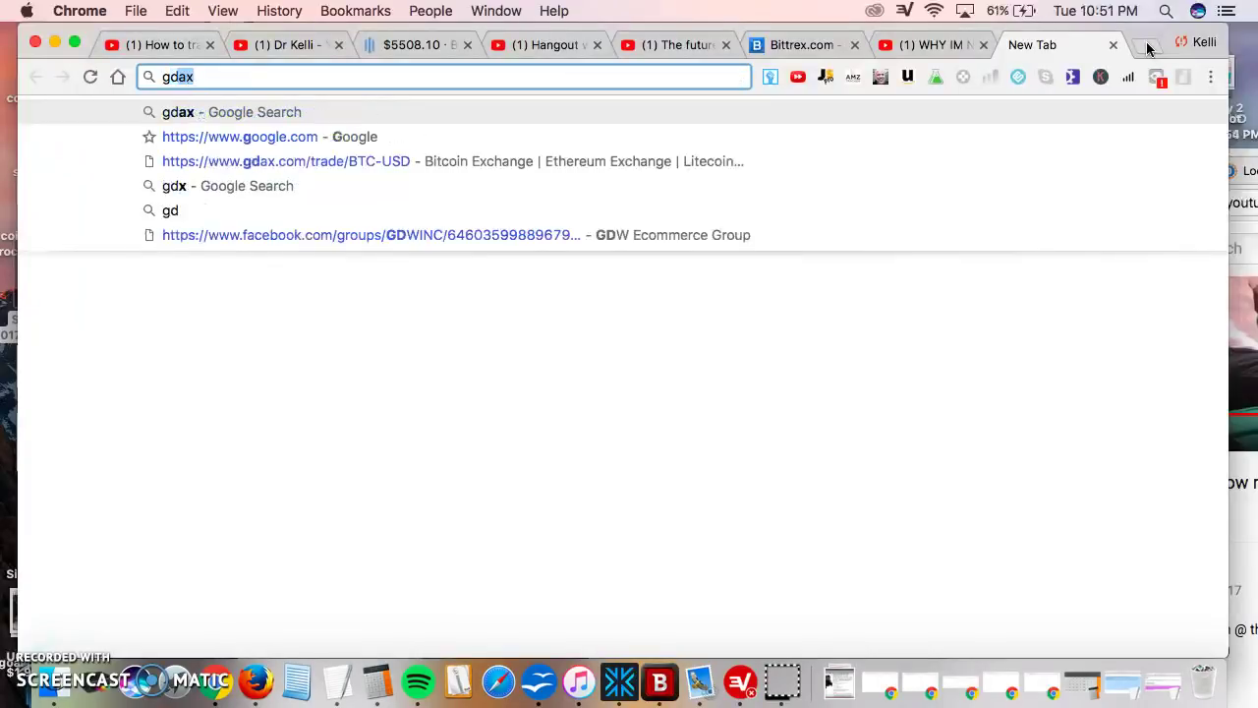
key(Return)
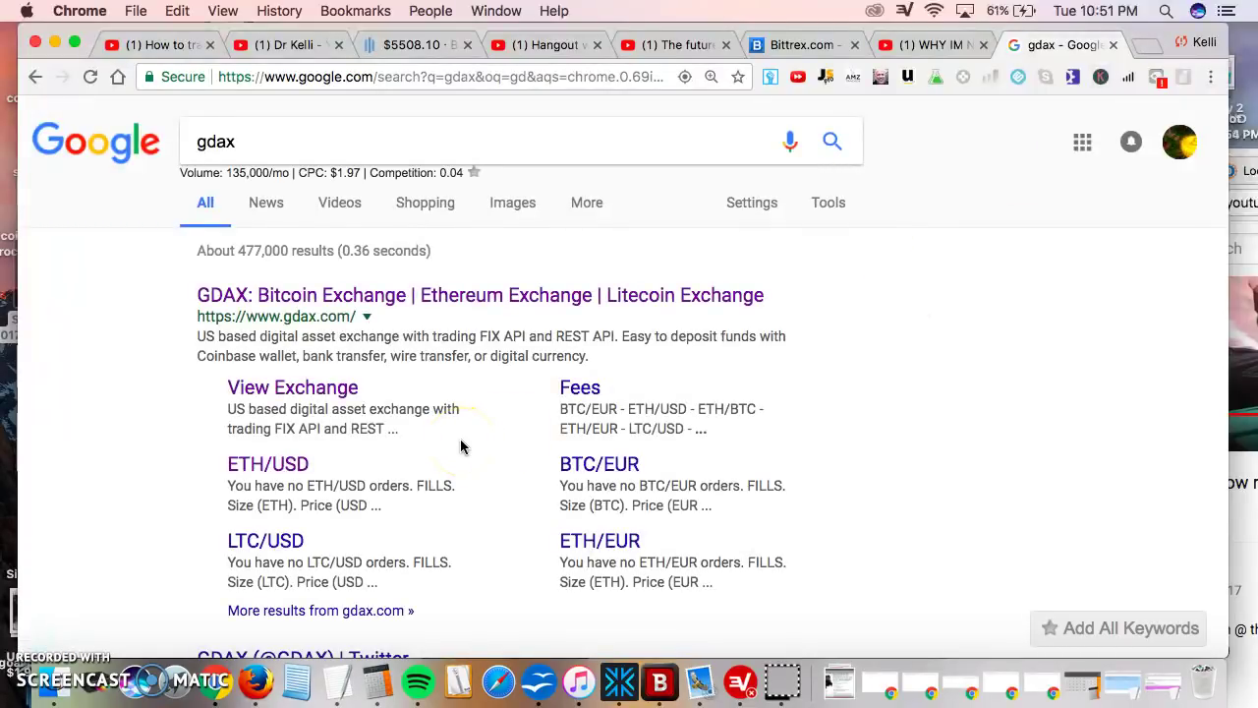
scroll(460, 447, down, 2)
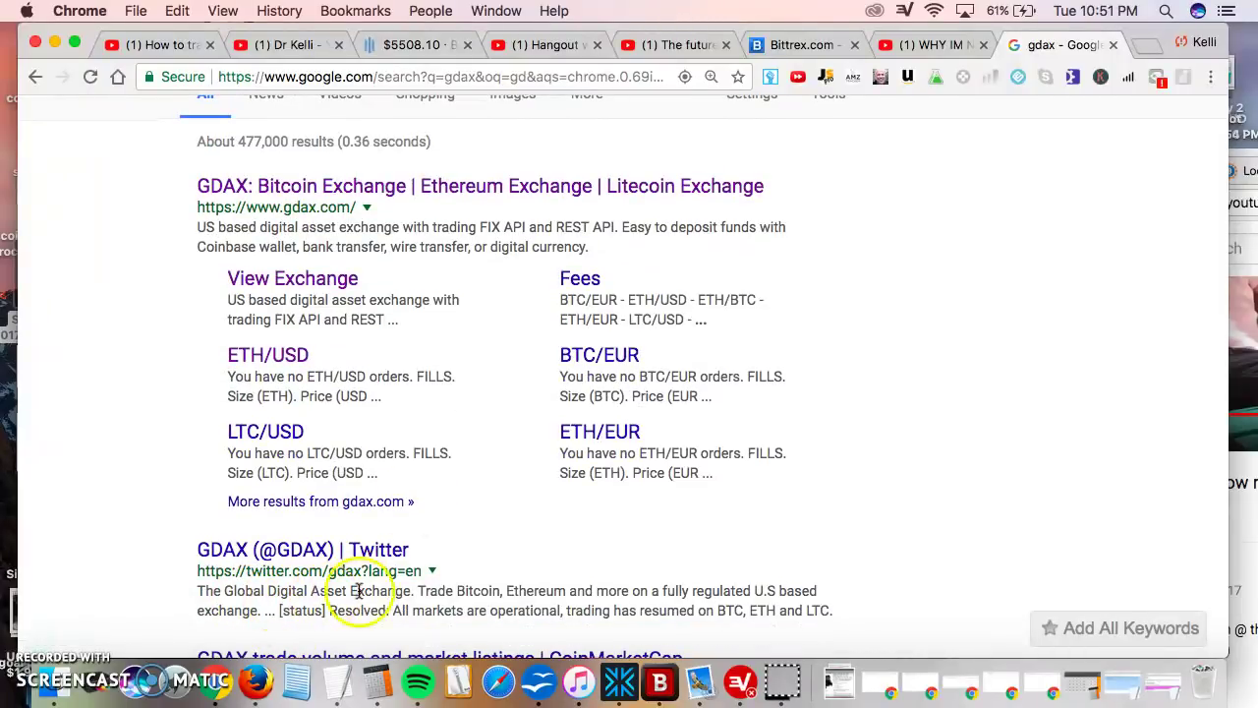
drag(418, 593, 200, 593)
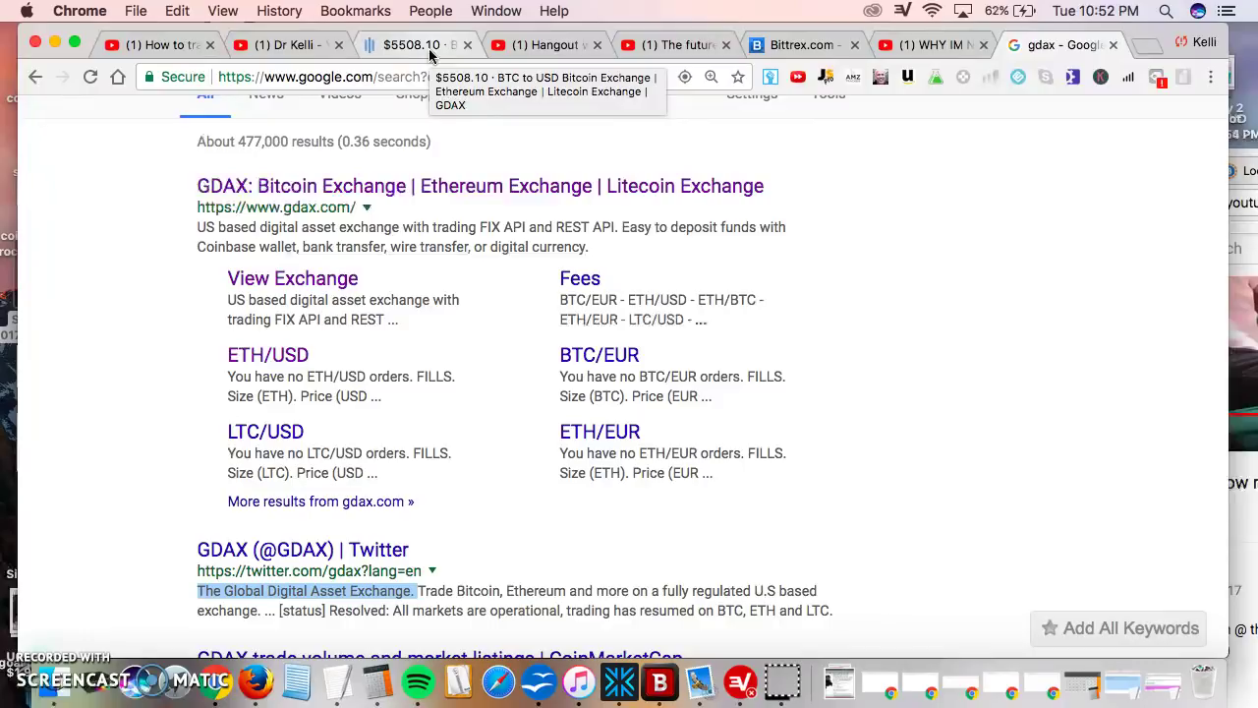
Switch to the Bittrex balances, uncover the Electroneum white paper window behind them and view its Summary section
click(802, 46)
drag(1141, 29, 1099, 68)
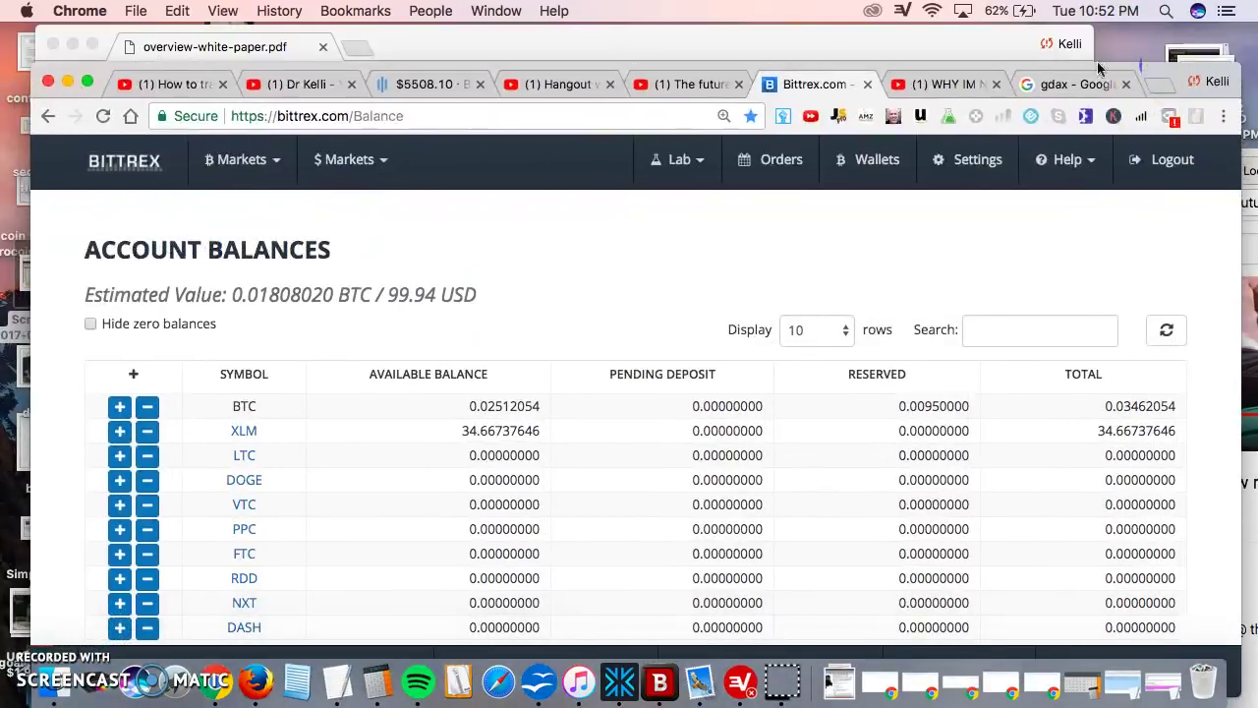
click(939, 40)
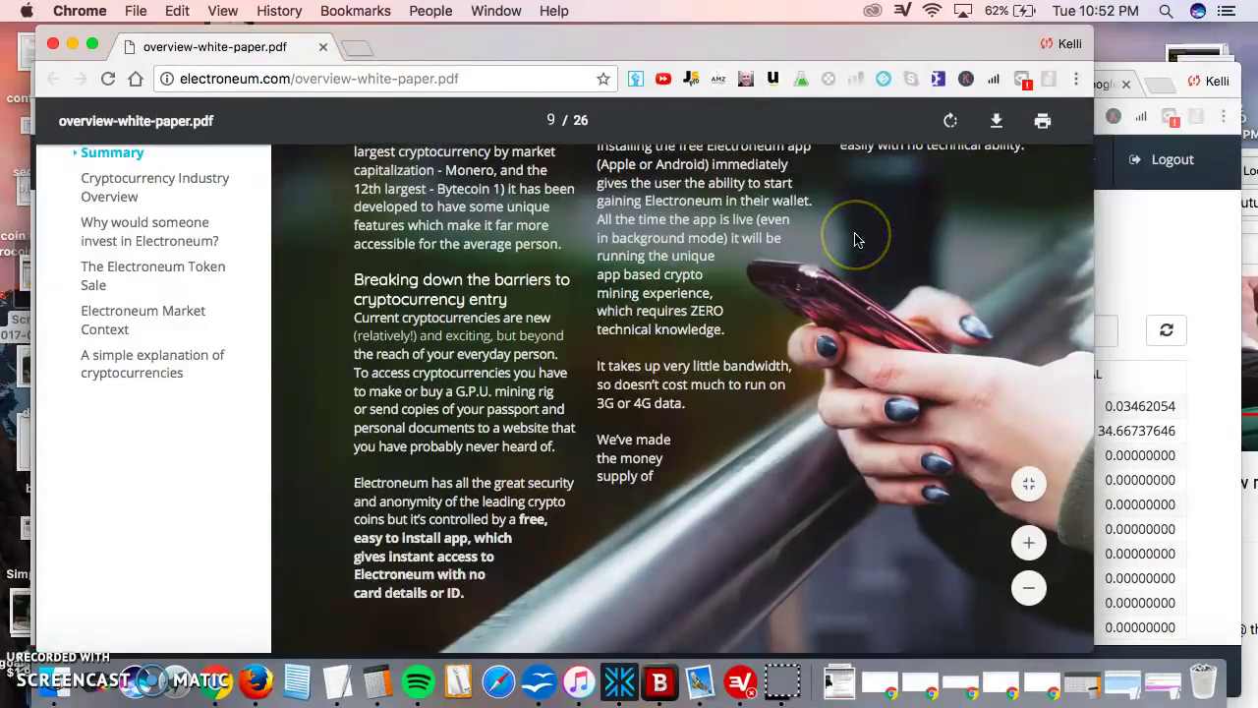
click(905, 56)
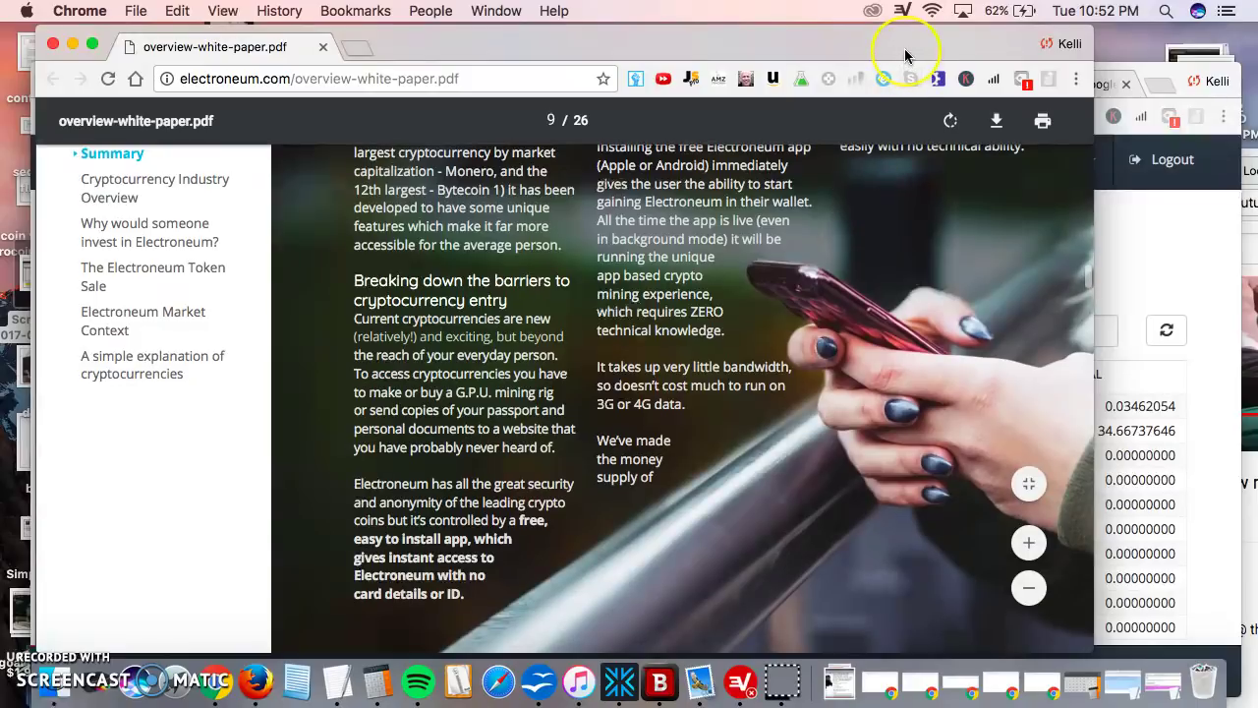
key(Up)
key(Up)
key(Up)
key(Up)
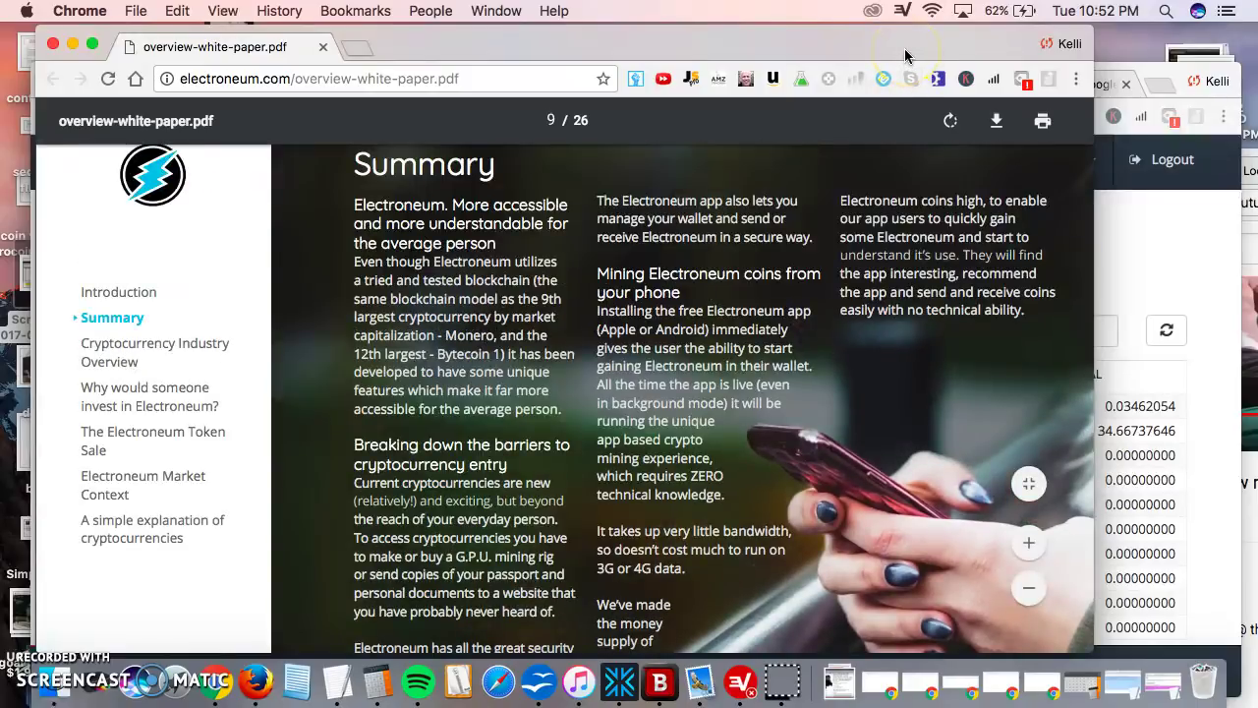
Move the white paper window out of the way and return to the GDAX BTC/USD trading page in the main window
drag(904, 48, 782, 148)
click(1124, 86)
drag(1121, 93, 1109, 56)
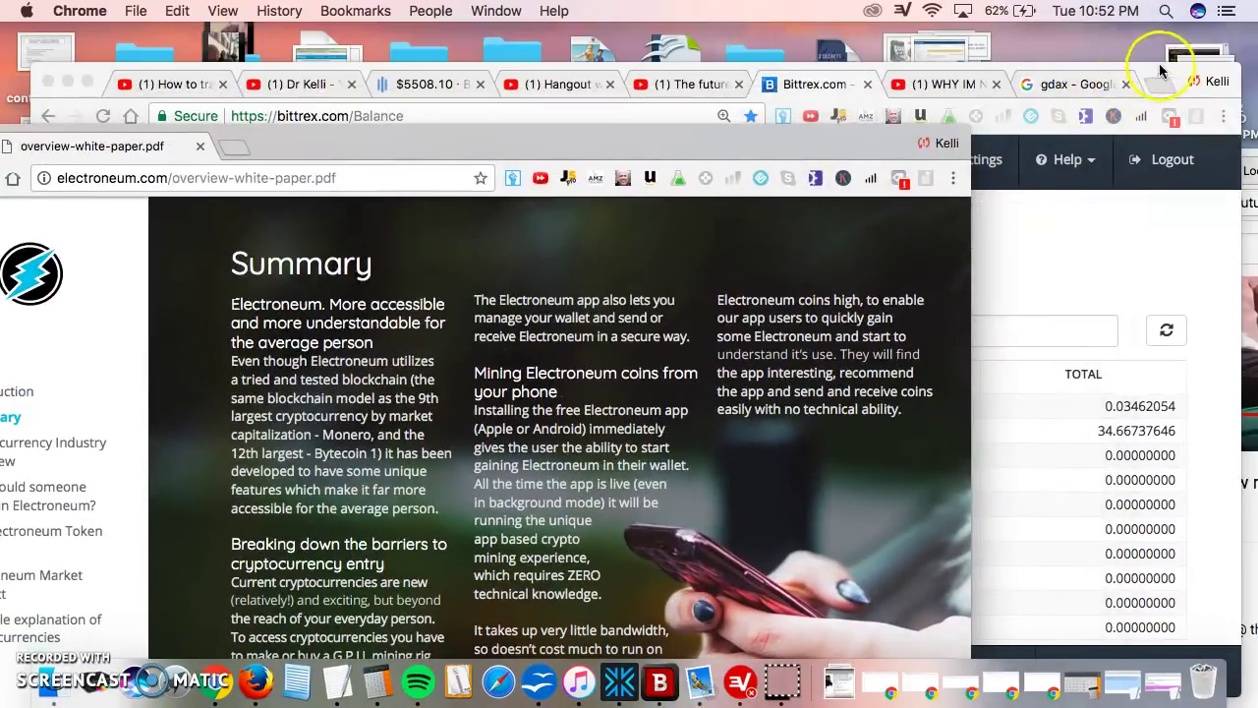
click(1108, 54)
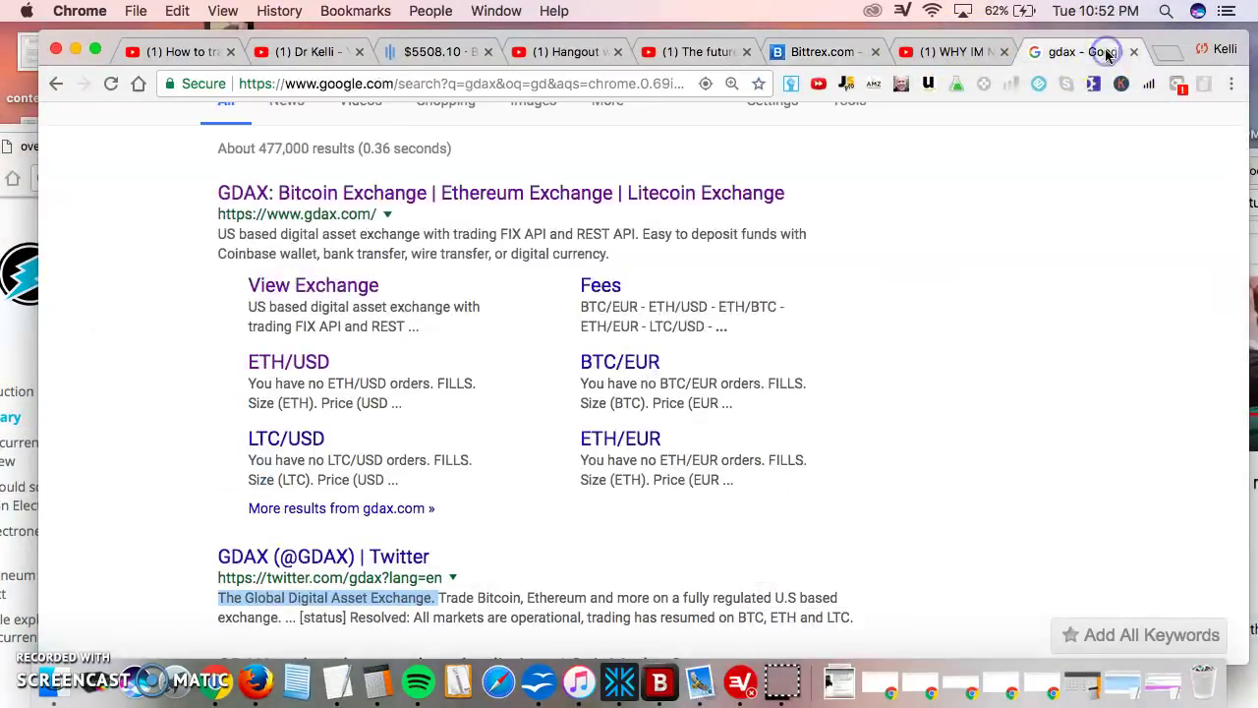
click(955, 54)
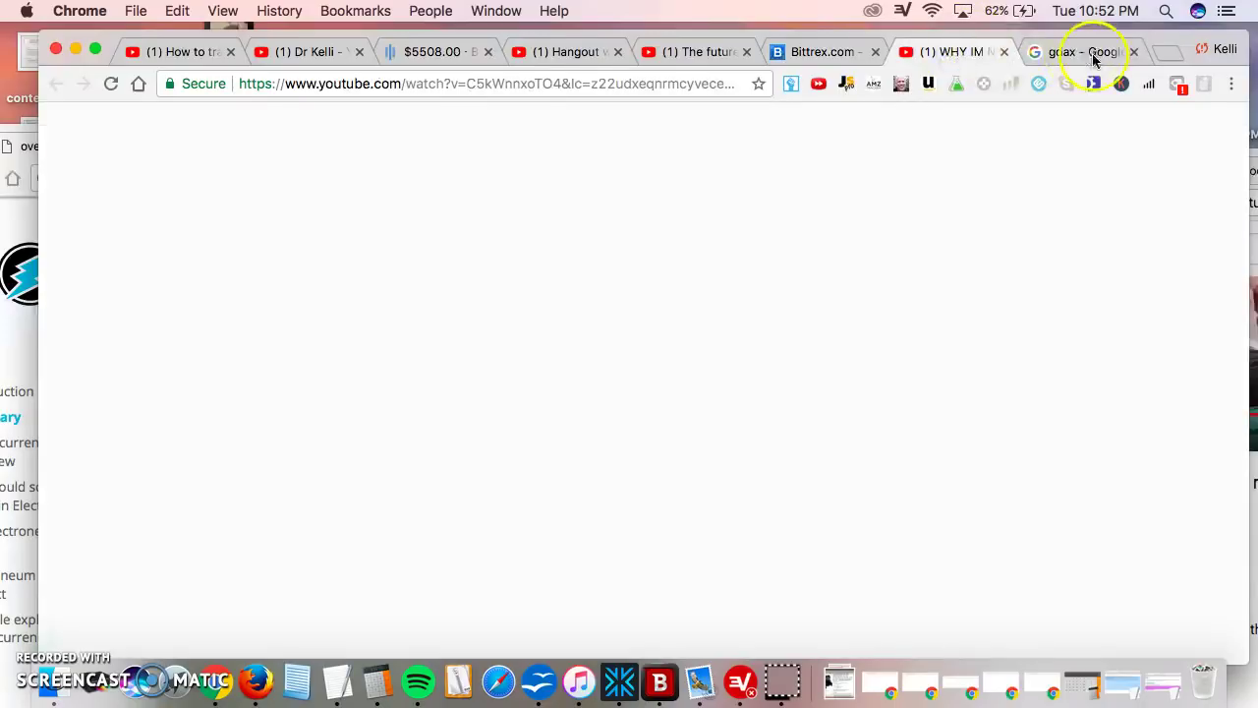
click(441, 54)
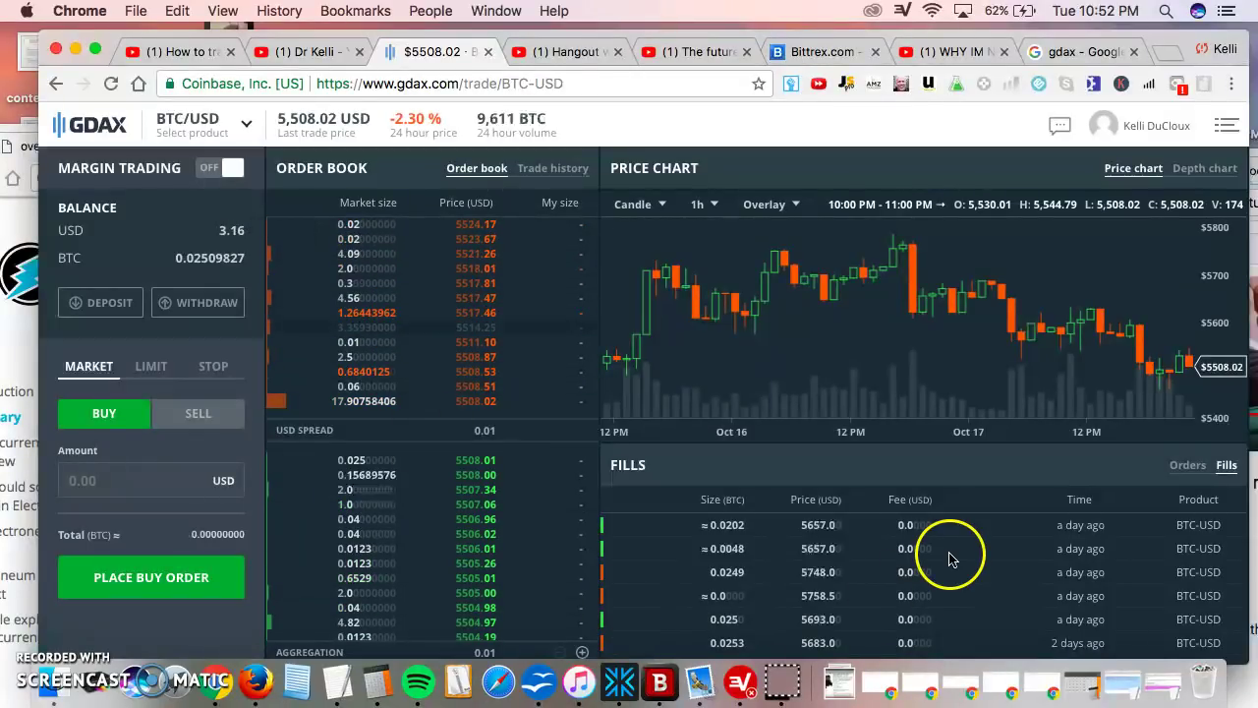
Highlight the BTC balance on the trading page and look over the fills list
scroll(1067, 496, down, 1)
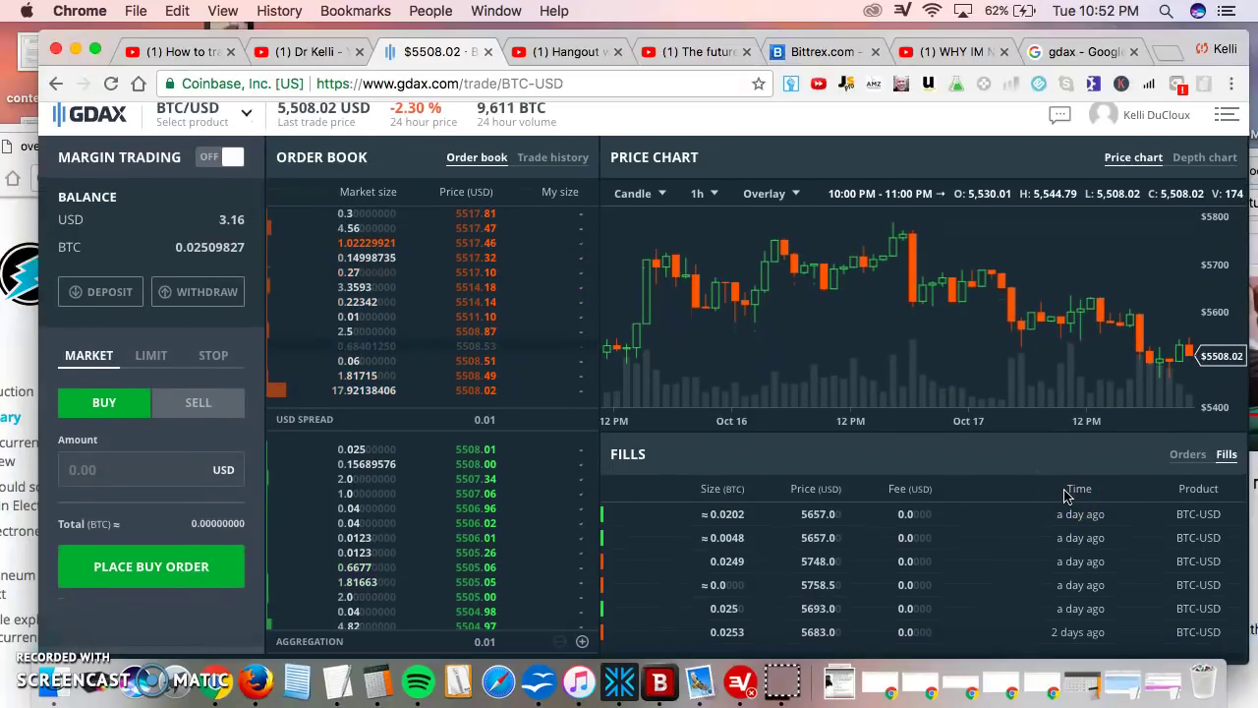
scroll(1080, 501, up, 1)
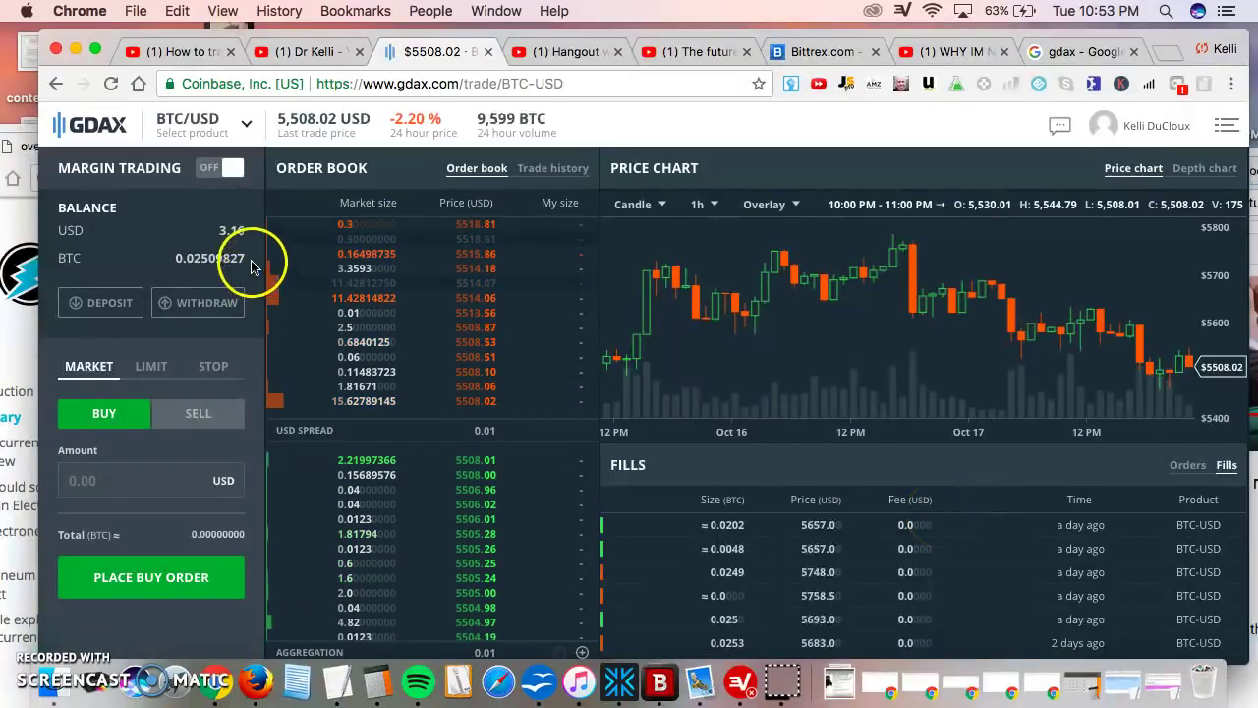
drag(266, 247, 180, 276)
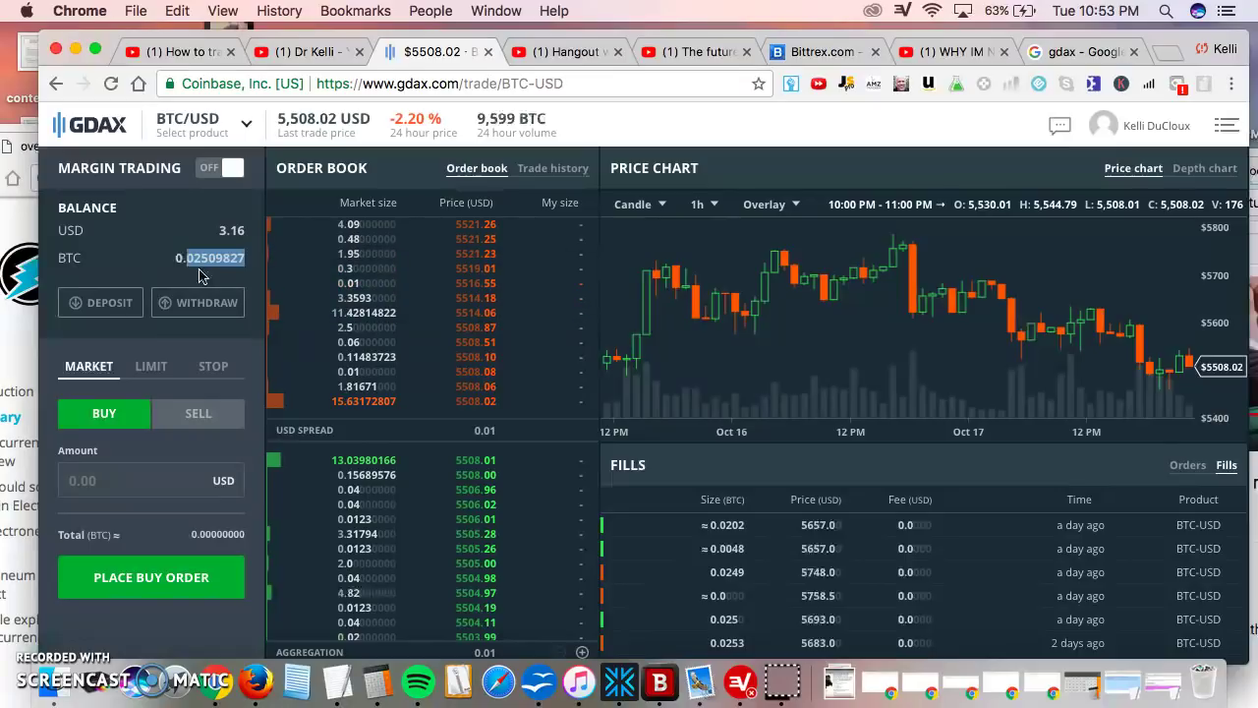
scroll(959, 552, down, 1)
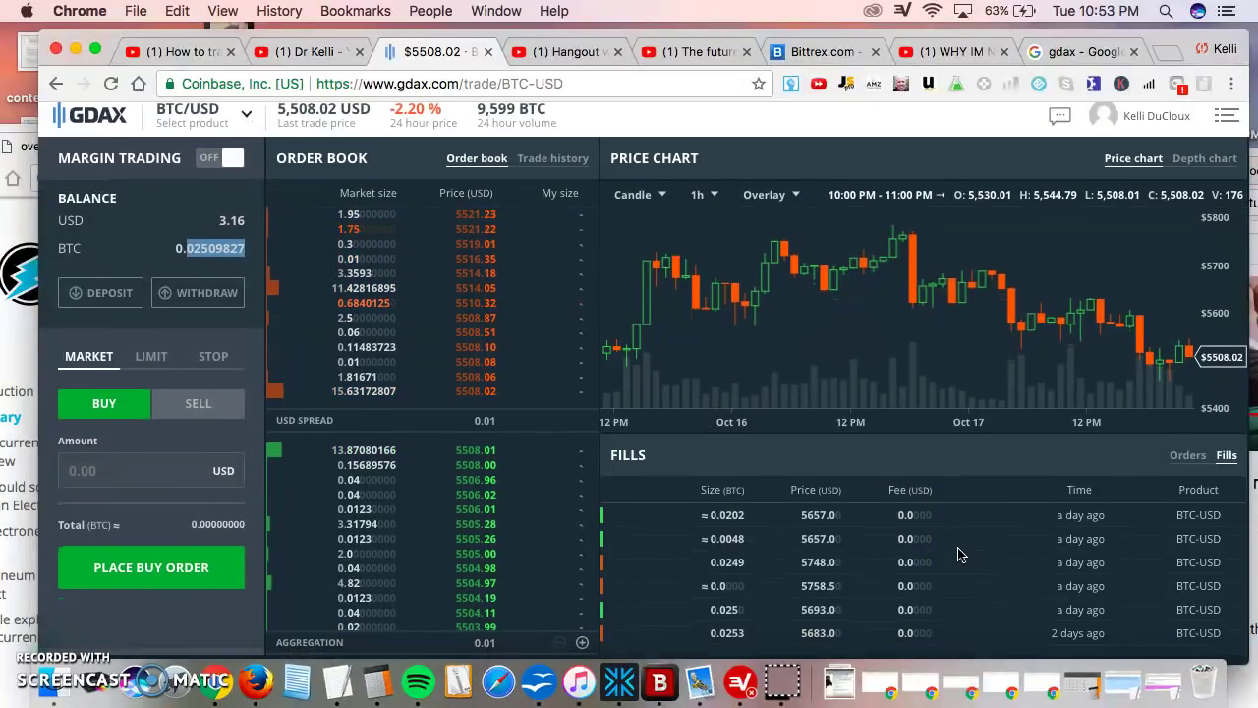
scroll(466, 477, up, 1)
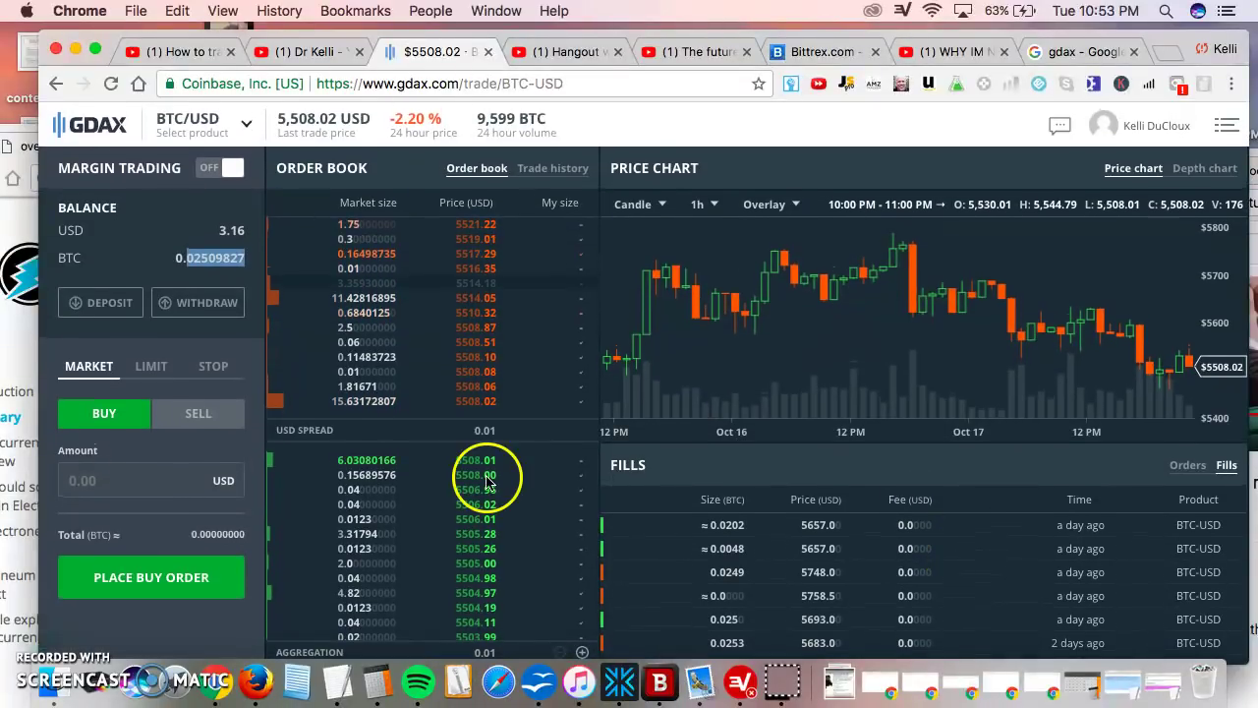
Set the order form to a limit sell order, viewing the market sell form for comparison
click(98, 376)
click(152, 371)
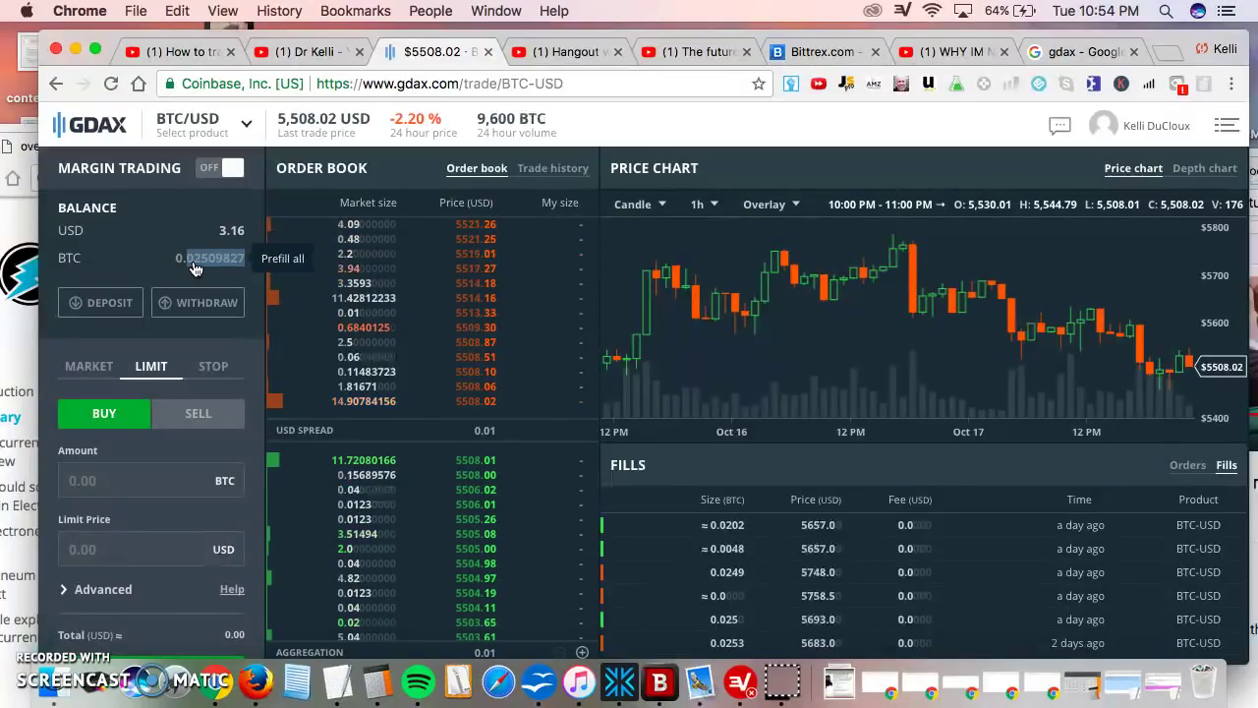
click(190, 412)
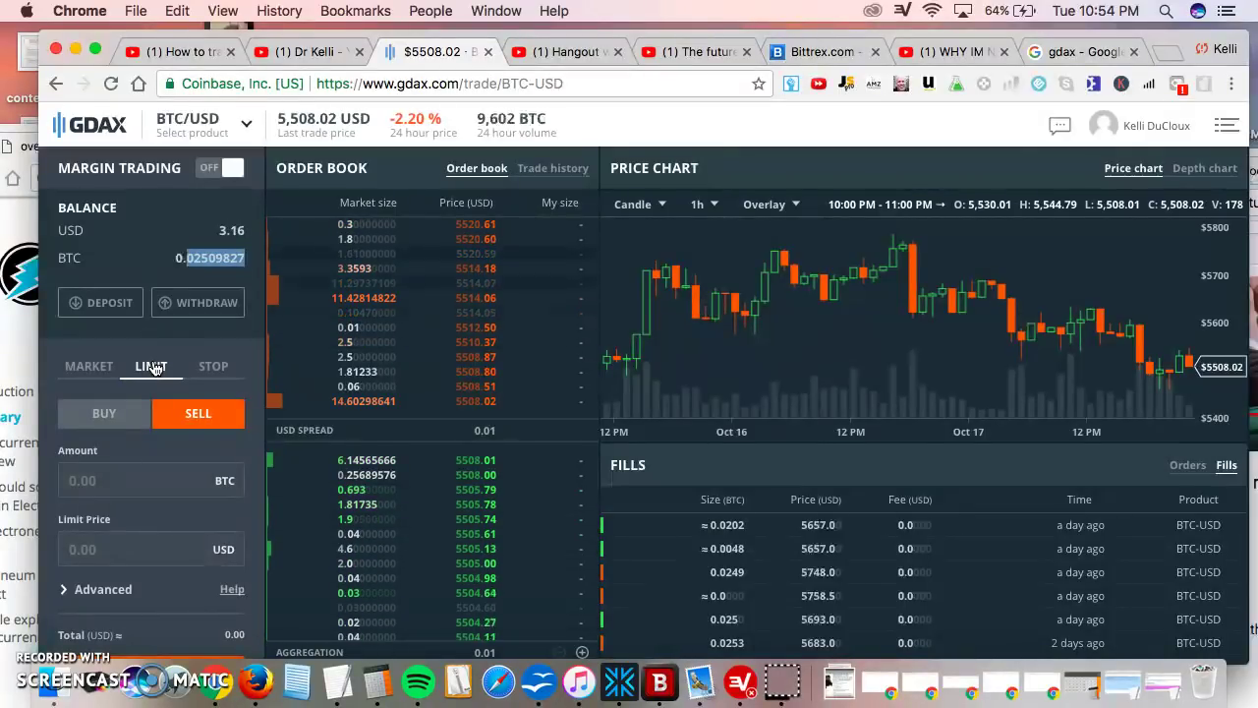
click(78, 366)
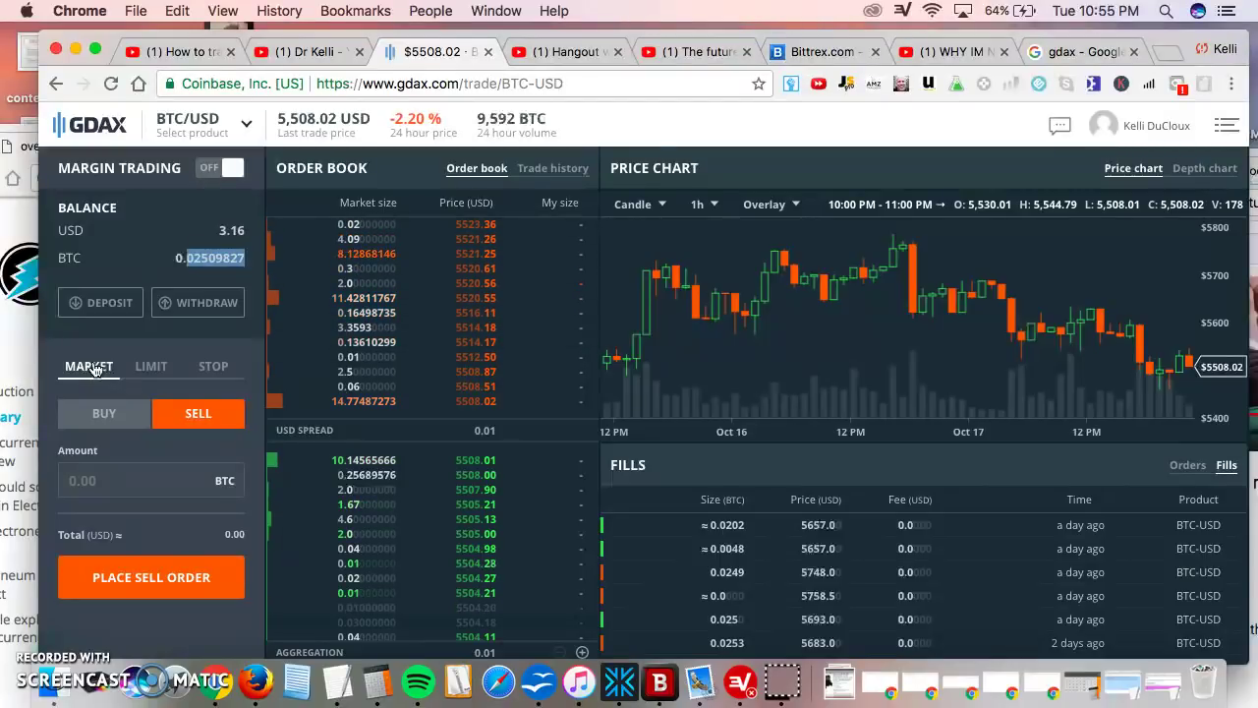
click(153, 369)
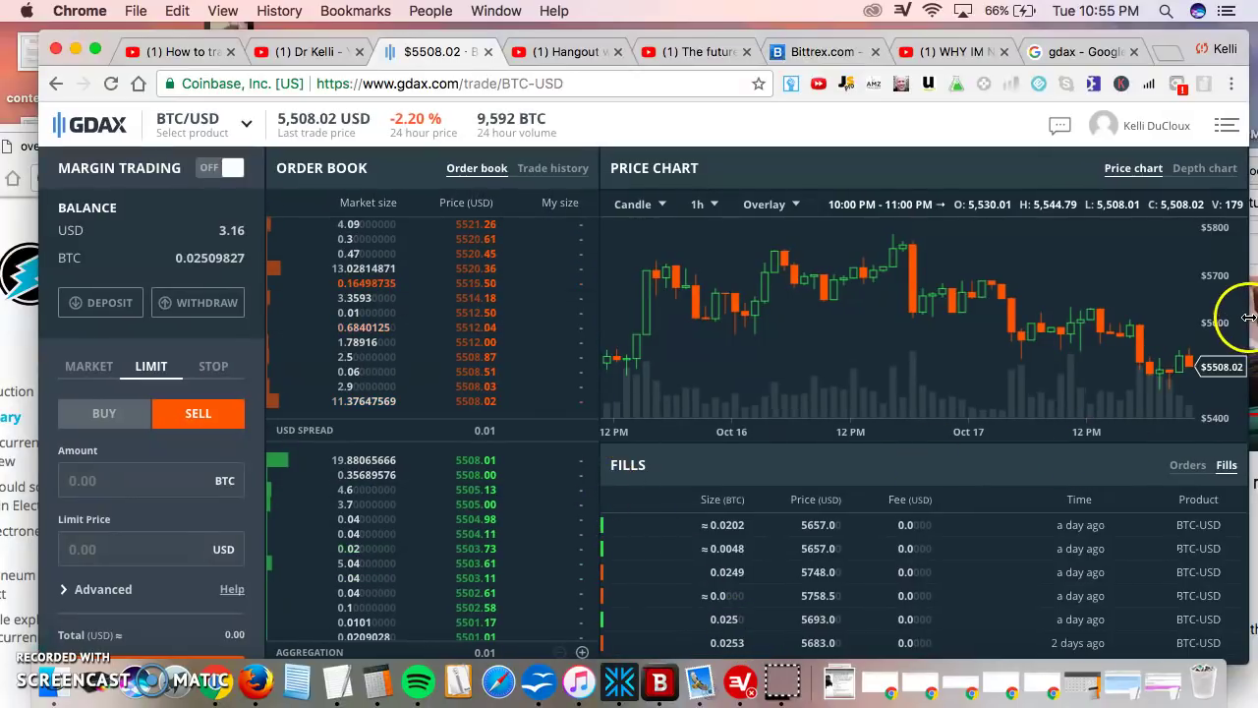
Widen the browser window to both screen edges and clear the accidental page selection
drag(1249, 315, 1257, 316)
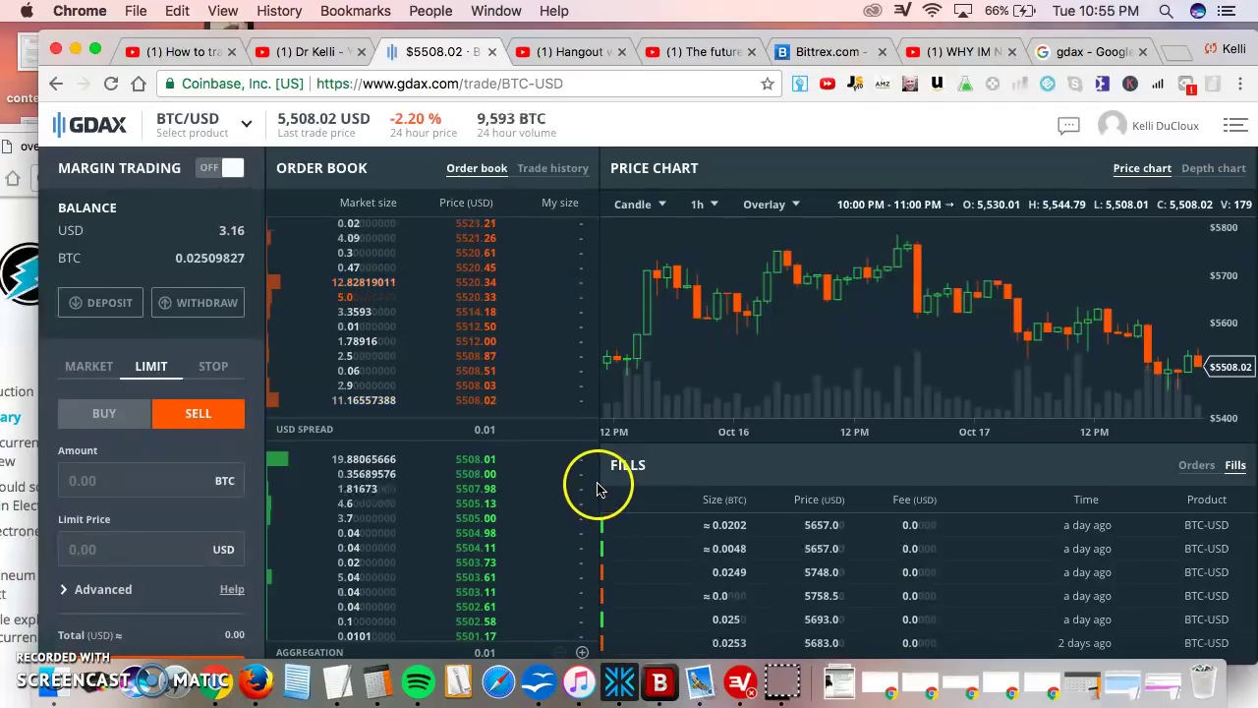
drag(598, 472, 578, 478)
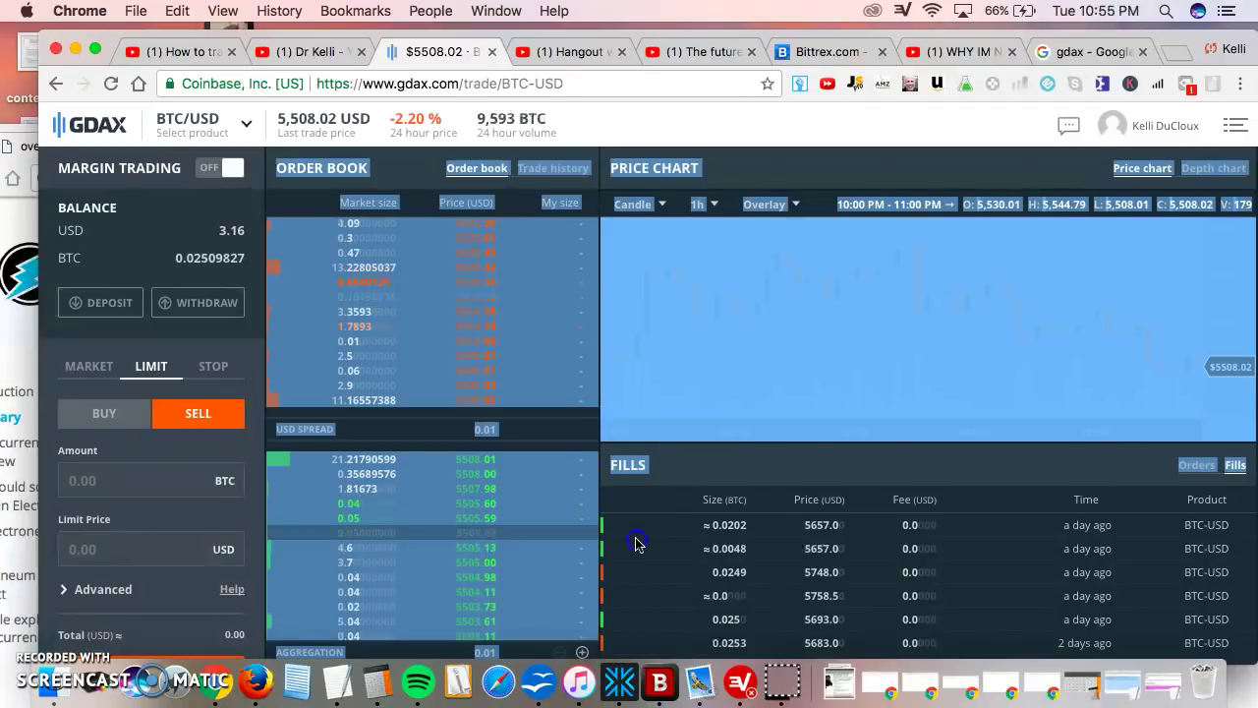
click(635, 541)
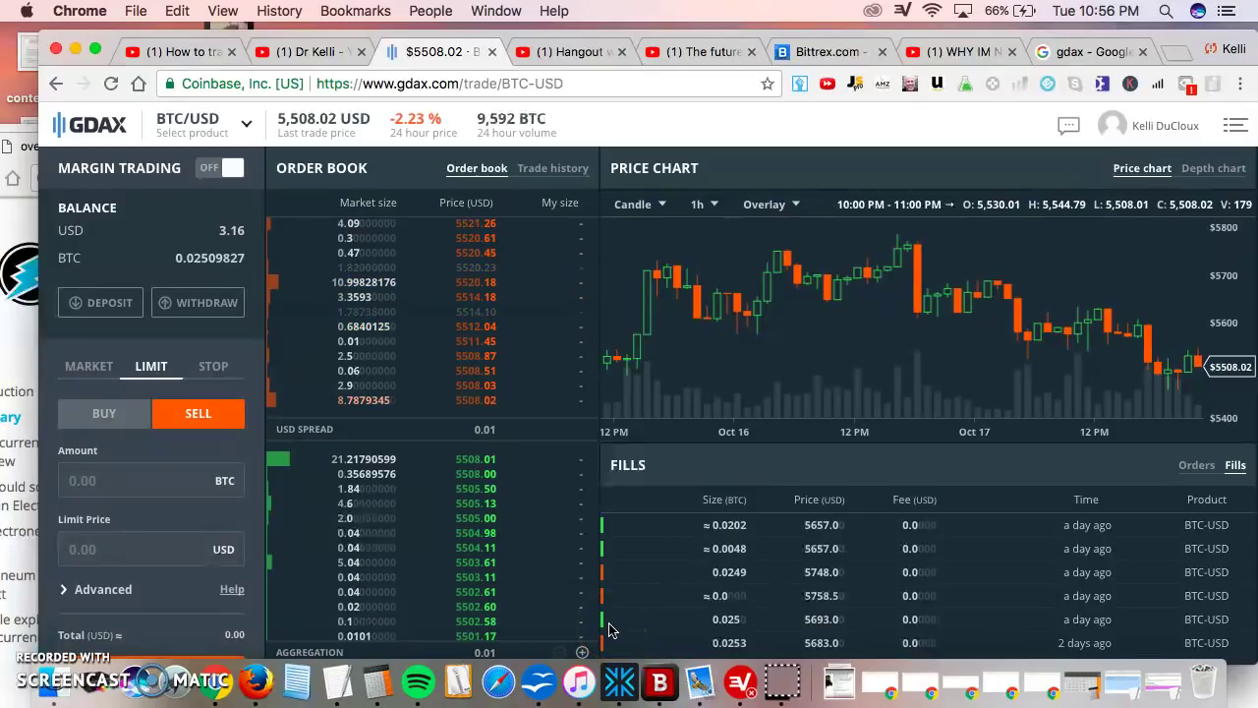
drag(40, 353, 1, 353)
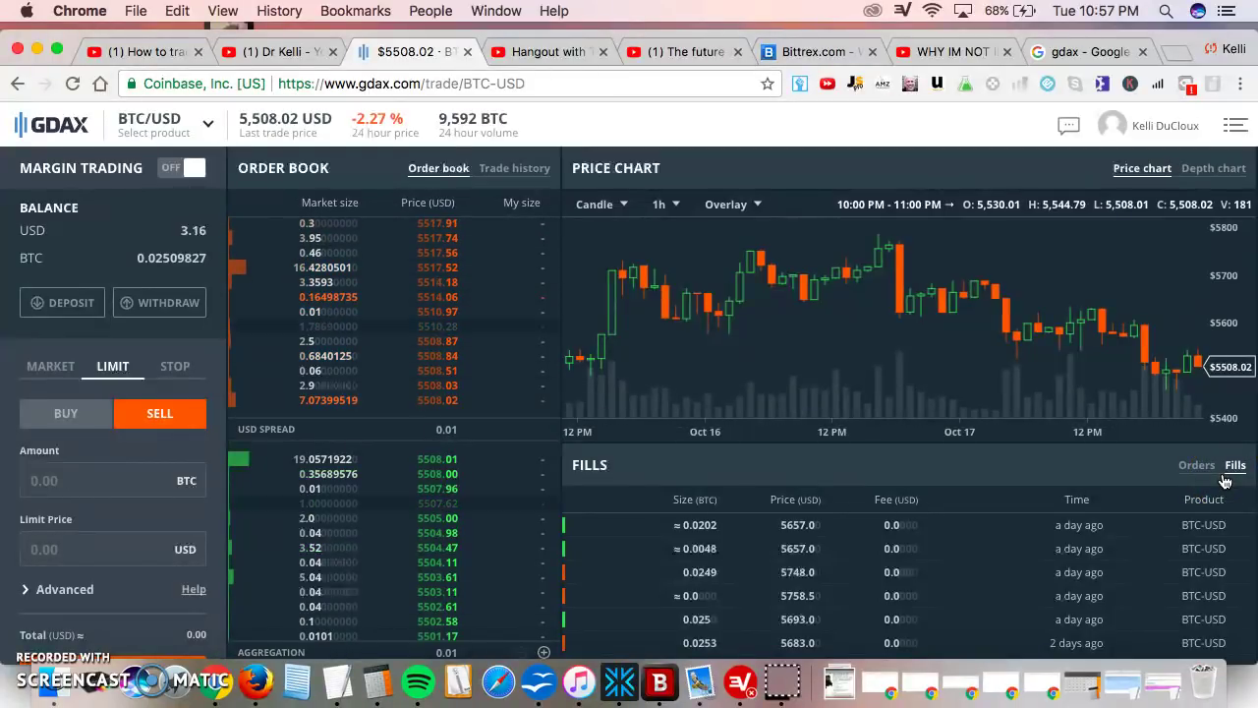
click(983, 542)
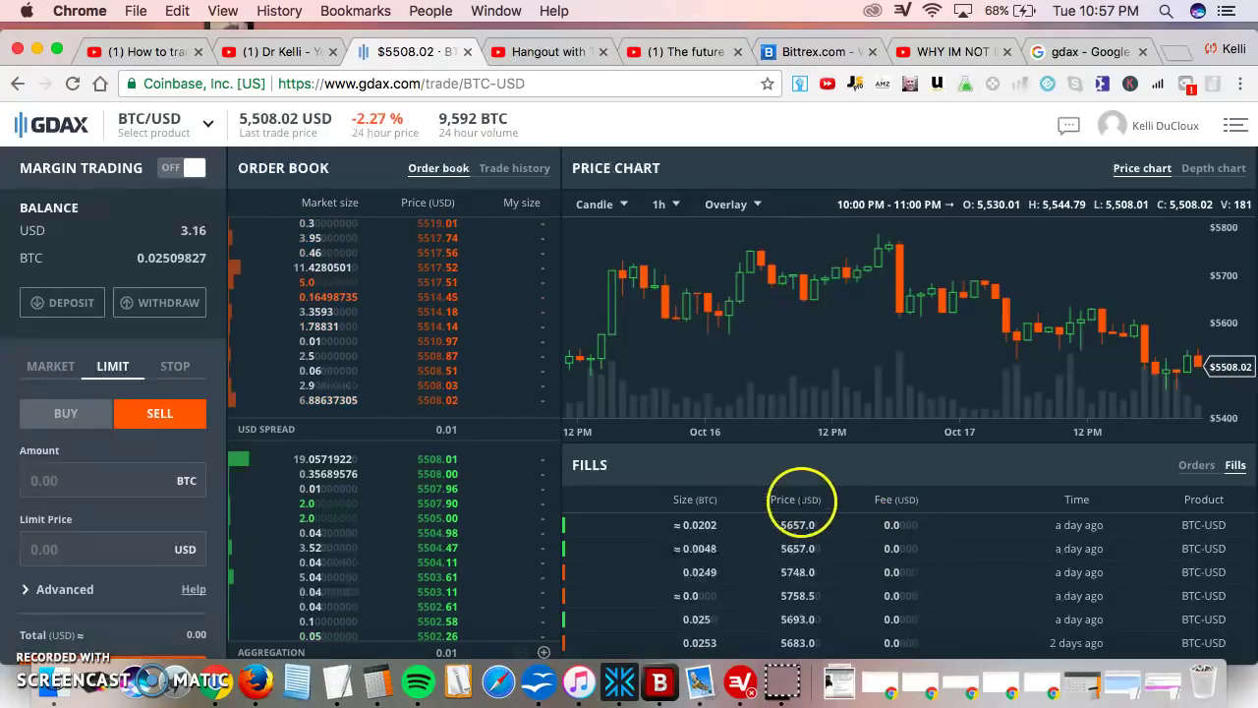